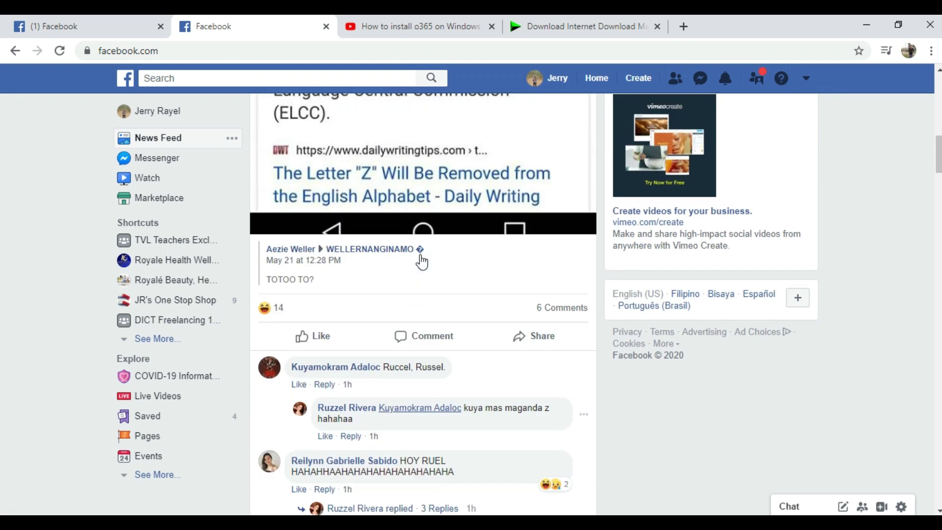
Step: Search Facebook for "mavic 2 pro" and limit the results to videos
{"action": "scroll", "coordinate": [410, 253], "scroll_direction": "down", "scroll_amount": 3}
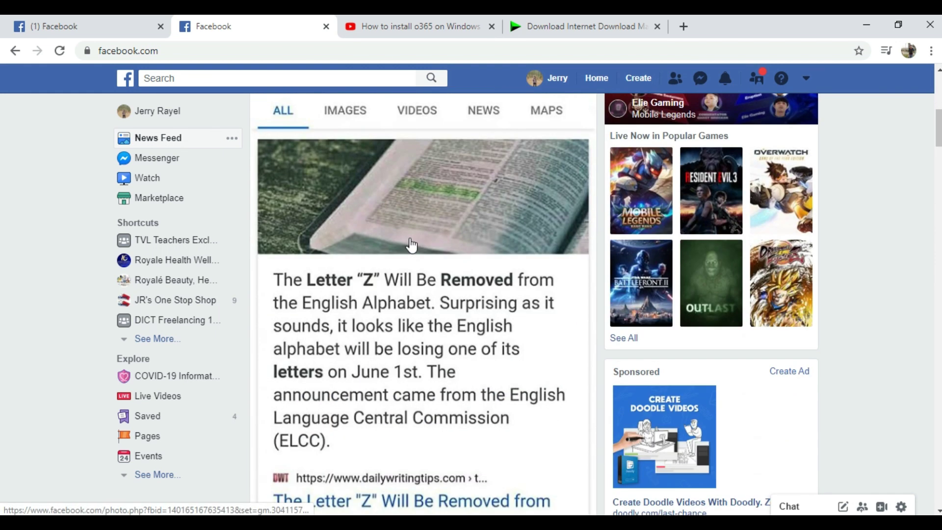
{"action": "left_click", "coordinate": [306, 78]}
{"action": "type", "text": "mavic"}
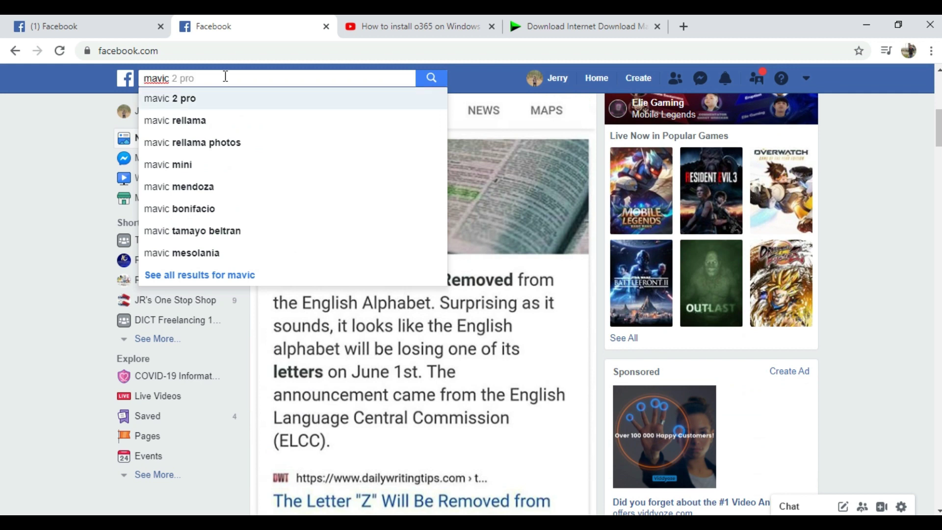
{"action": "key", "text": "Return"}
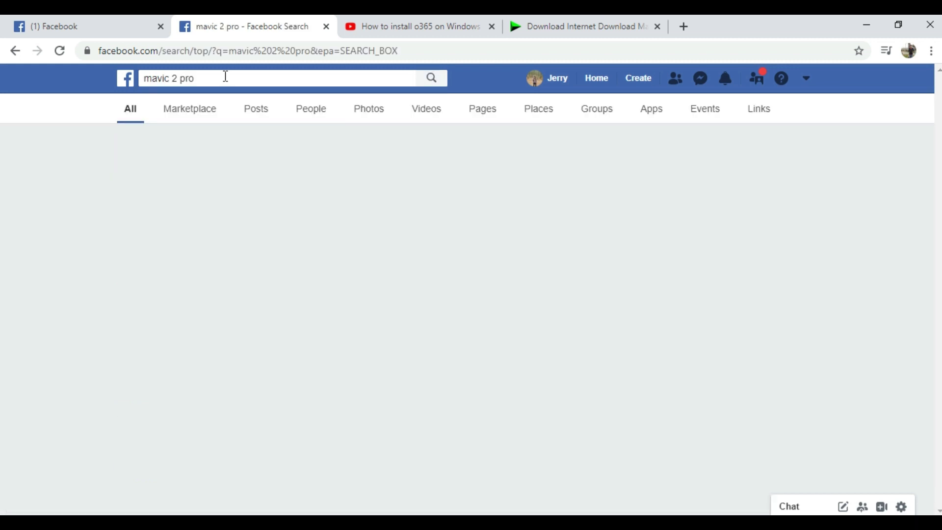
{"action": "left_click", "coordinate": [438, 111]}
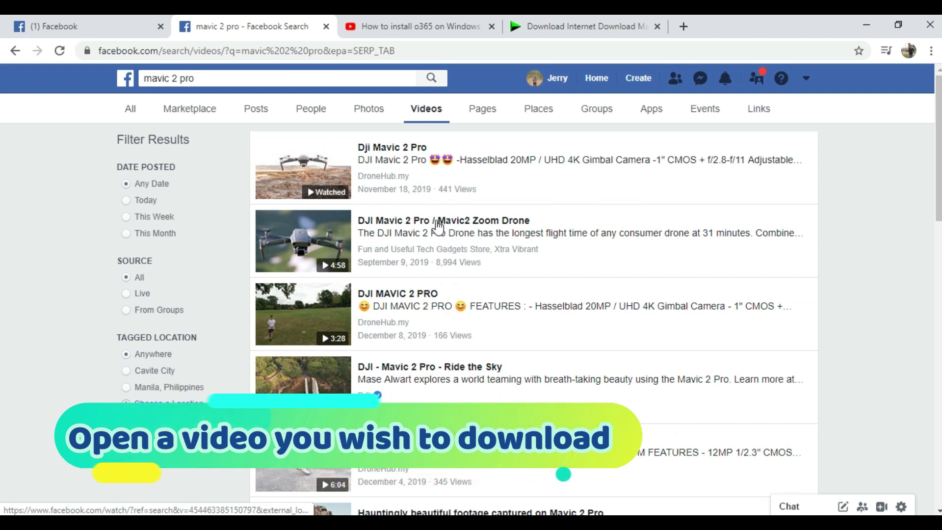
Step: Open the "DJI Mavic 2 Pro / Mavic2 Zoom Drone" video, skip ahead in it and pause playback
{"action": "left_click", "coordinate": [419, 223]}
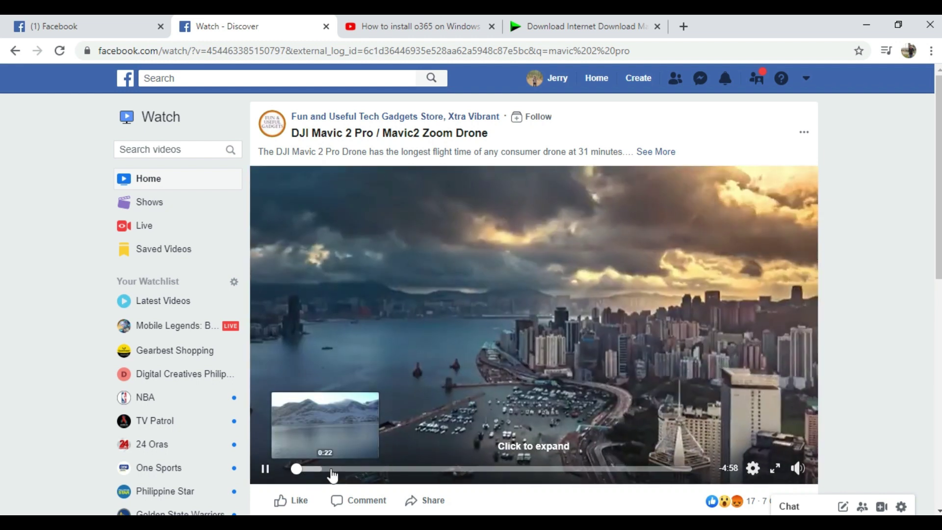
{"action": "scroll", "coordinate": [319, 474], "scroll_direction": "down", "scroll_amount": 1}
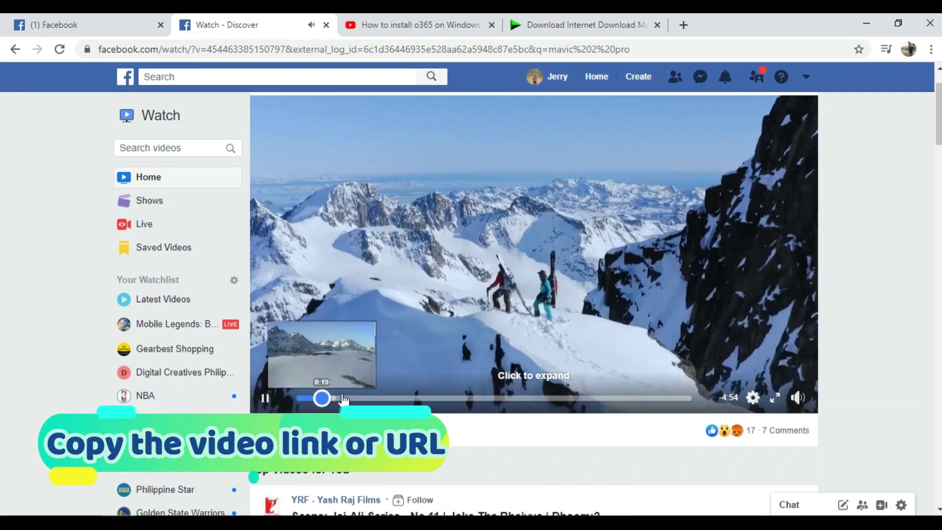
{"action": "left_click", "coordinate": [334, 398]}
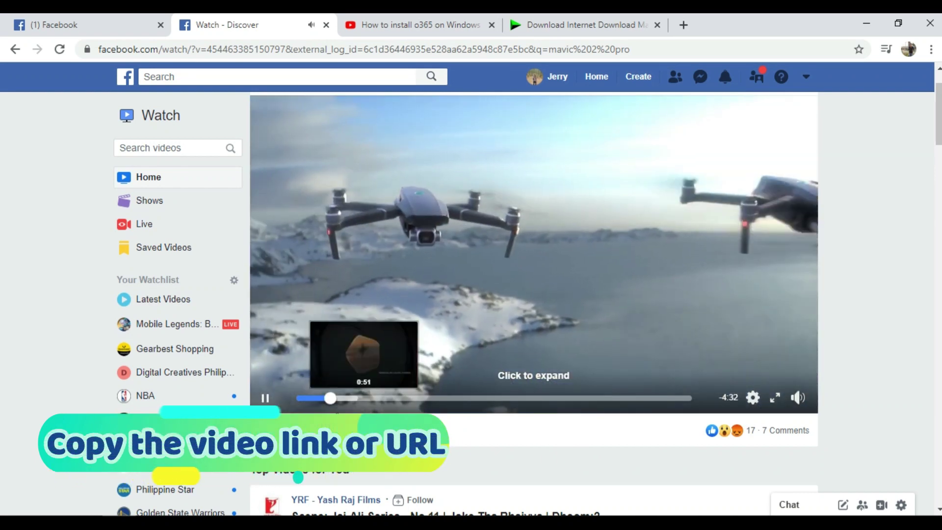
{"action": "left_click", "coordinate": [266, 398]}
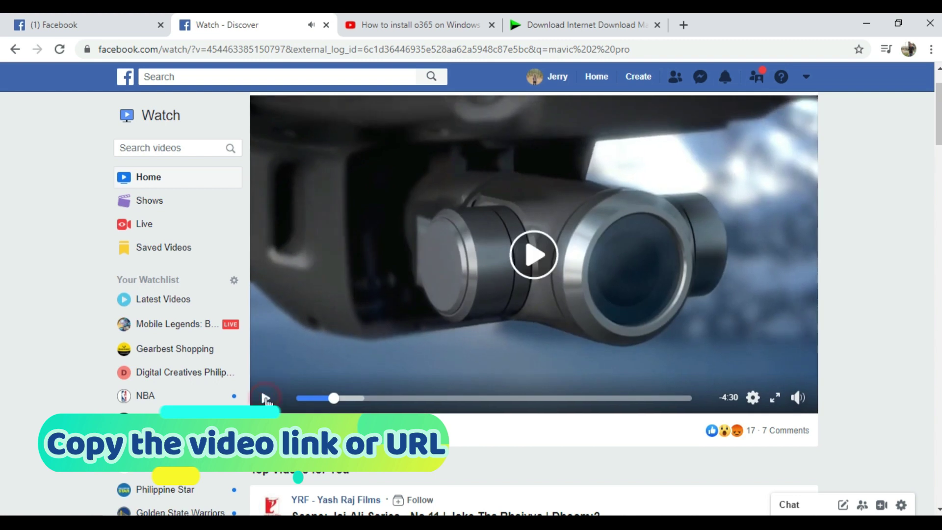
Step: Copy the link of the DJI Mavic 2 Pro / Mavic2 Zoom Drone video from its post options
{"action": "scroll", "coordinate": [907, 395], "scroll_direction": "up", "scroll_amount": 2}
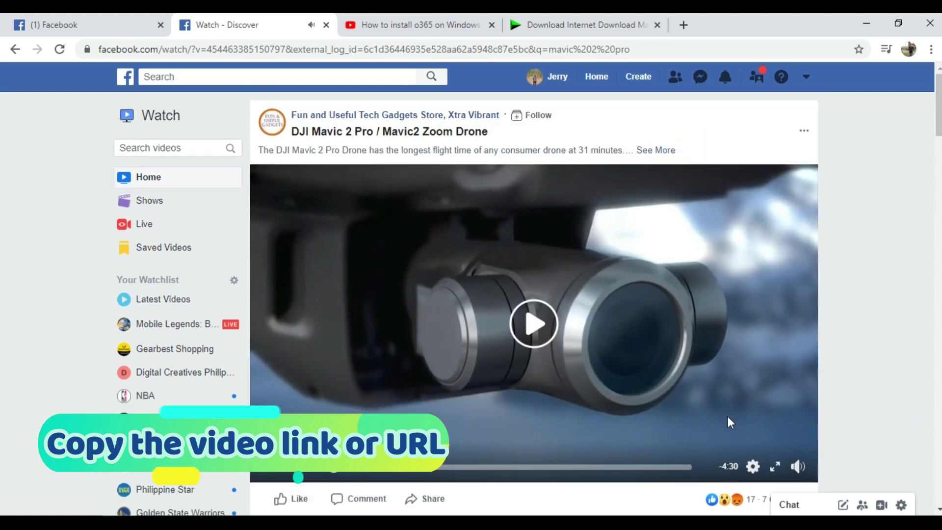
{"action": "left_click", "coordinate": [804, 131]}
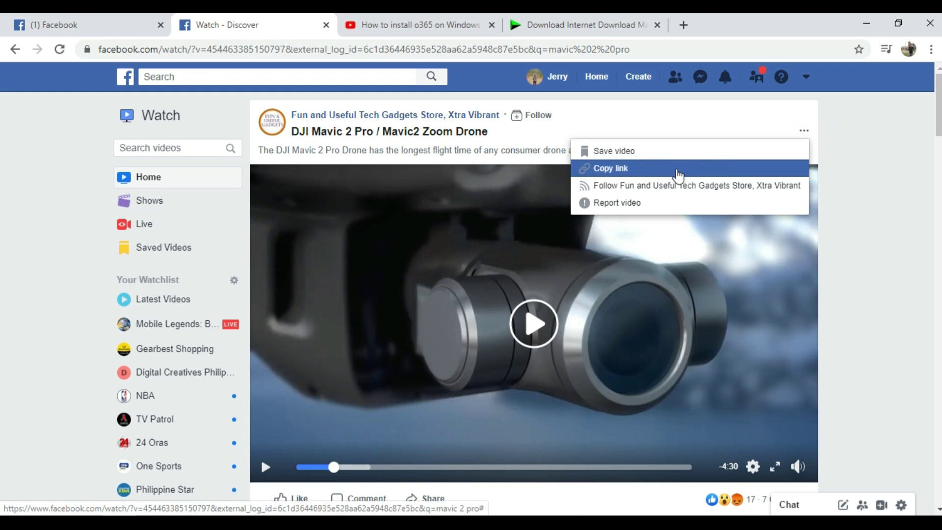
{"action": "left_click", "coordinate": [692, 170]}
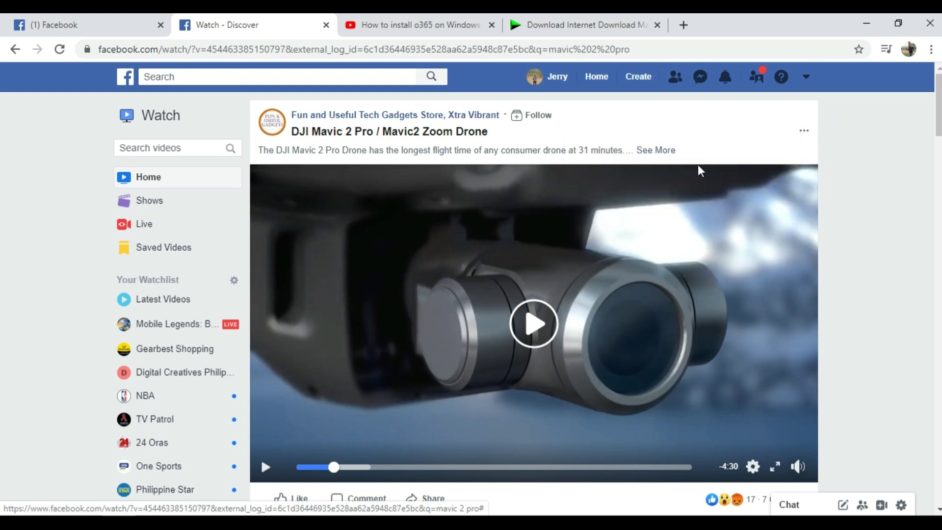
Step: Open the website fbdown.net in a new browser tab
{"action": "left_click", "coordinate": [683, 25]}
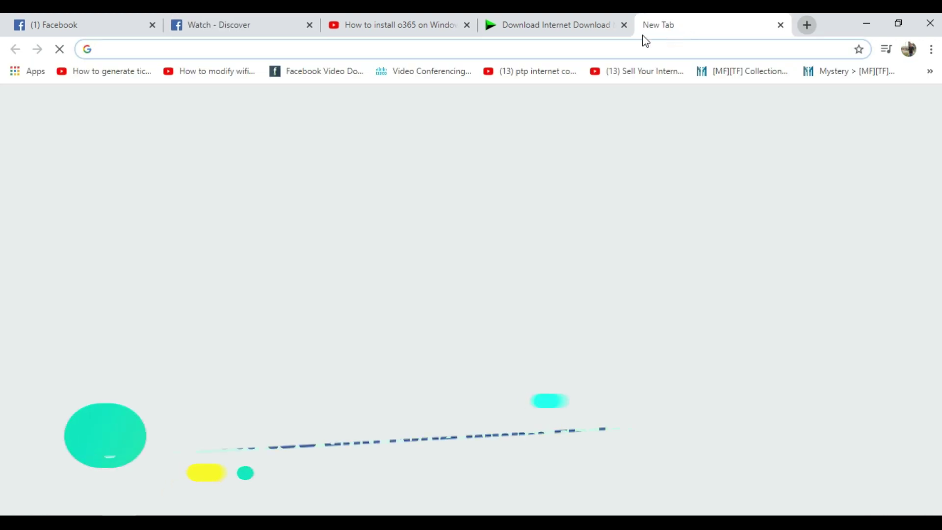
{"action": "left_click", "coordinate": [579, 50]}
{"action": "left_click", "coordinate": [264, 46]}
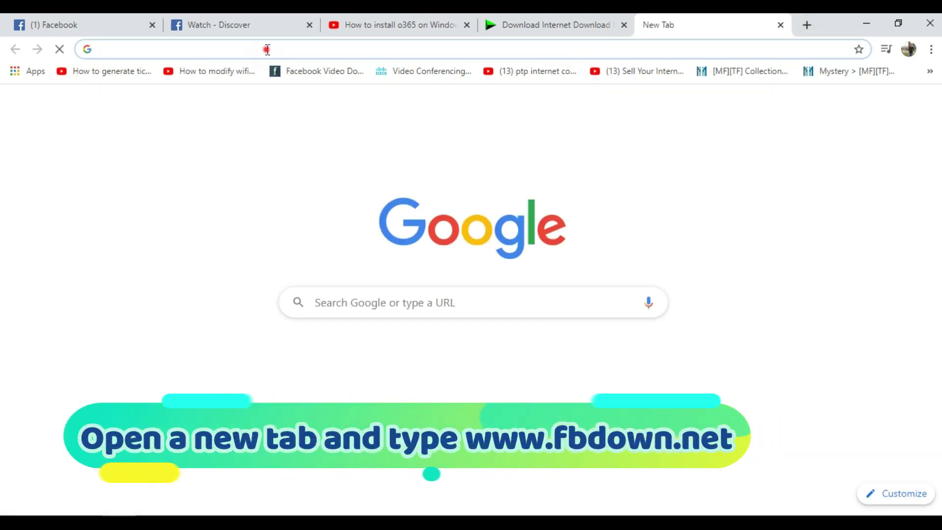
{"action": "type", "text": "fb"}
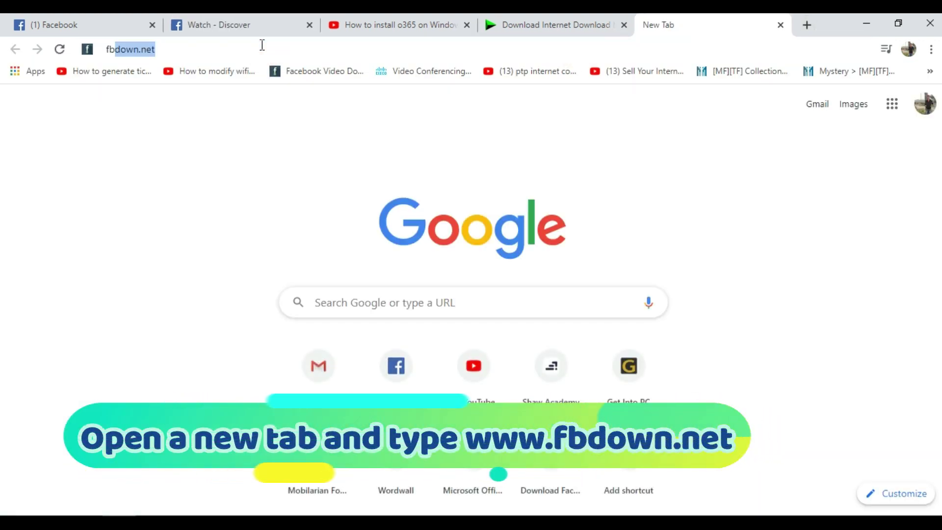
{"action": "type", "text": "don"}
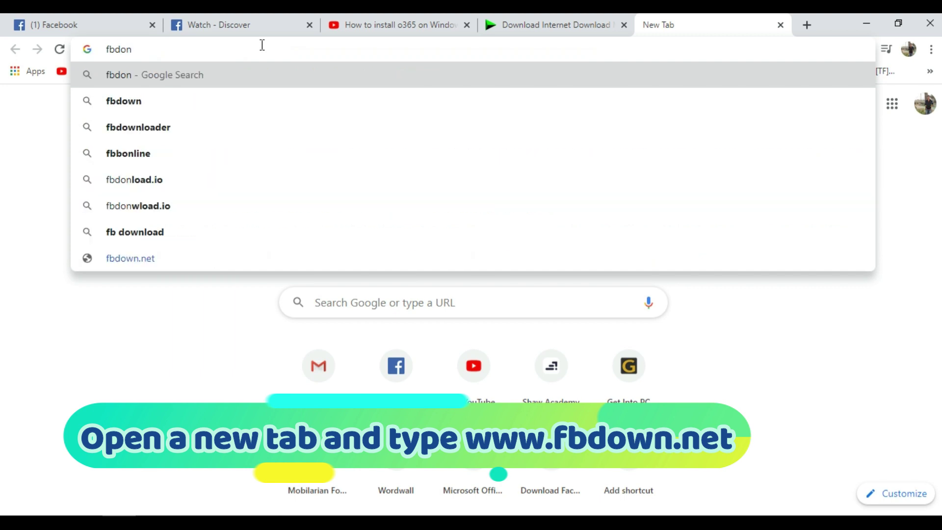
{"action": "key", "text": "BackSpace"}
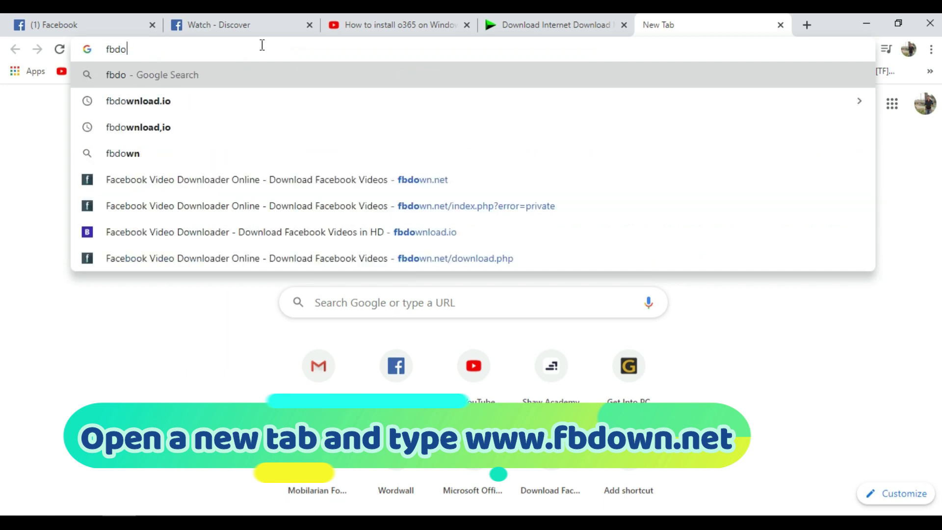
{"action": "type", "text": "wn.ney"}
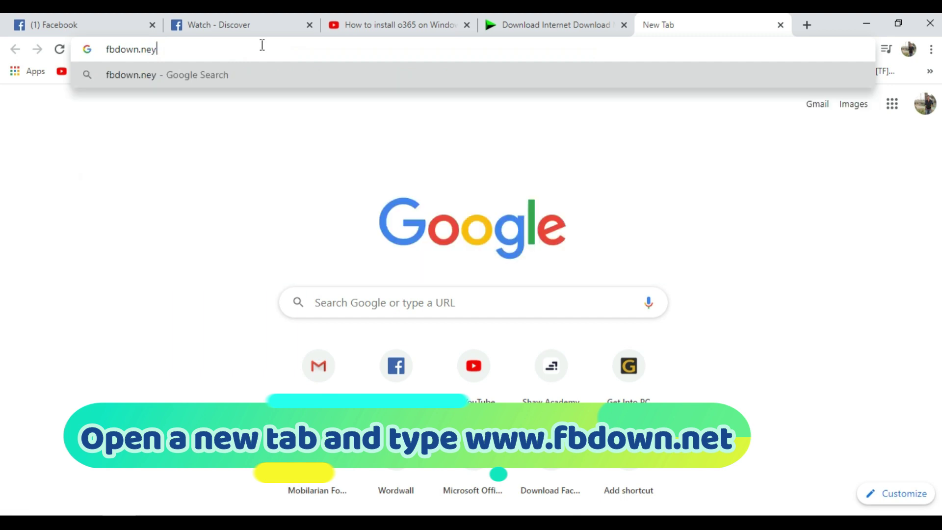
{"action": "key", "text": "BackSpace"}
{"action": "type", "text": "t"}
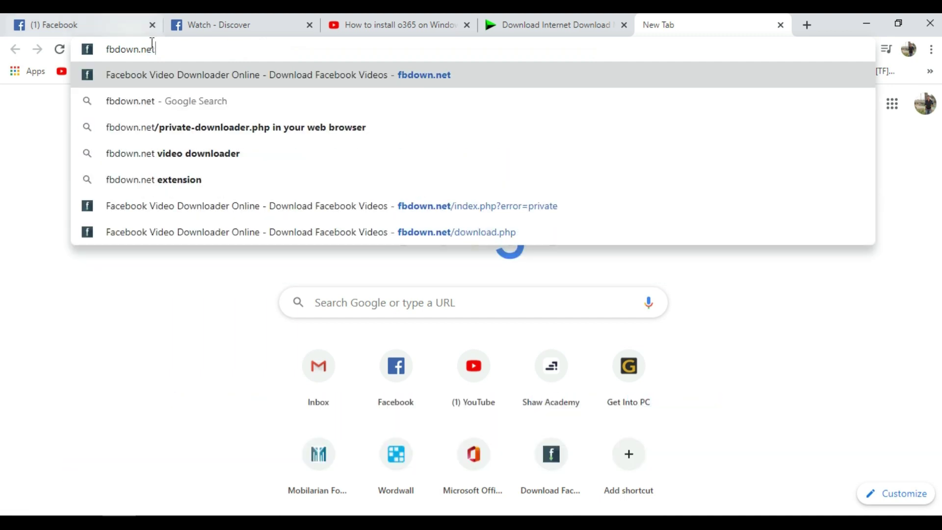
{"action": "key", "text": "Return"}
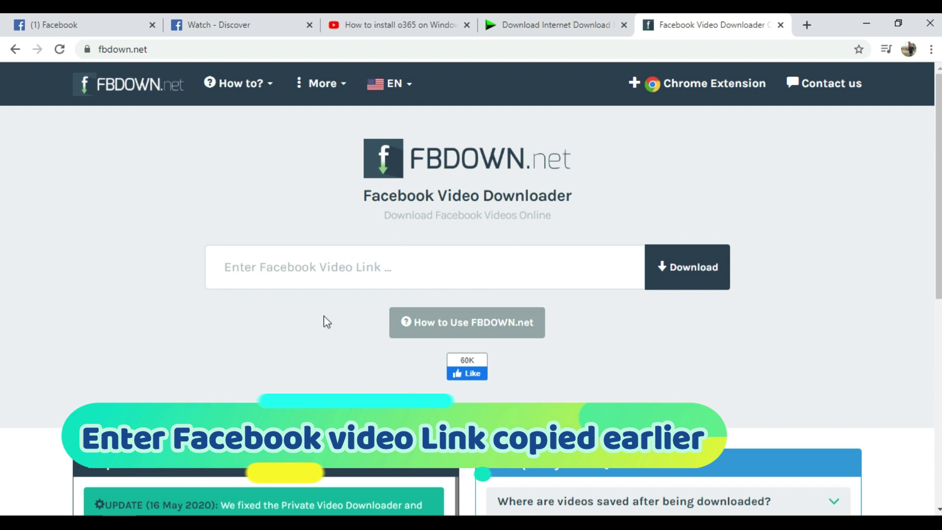
Step: Paste the copied Facebook video link into the downloader's link field and submit it for download
{"action": "scroll", "coordinate": [316, 342], "scroll_direction": "down", "scroll_amount": 10}
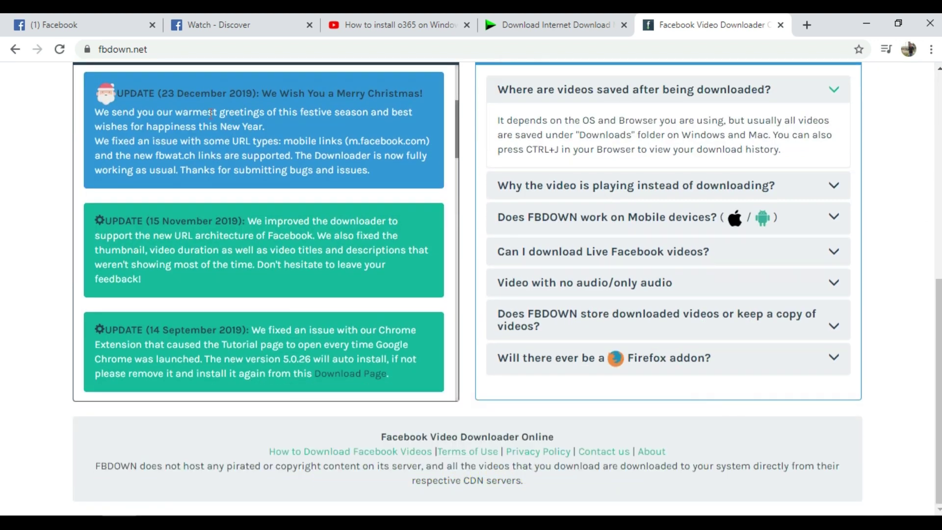
{"action": "scroll", "coordinate": [673, 302], "scroll_direction": "up", "scroll_amount": 9}
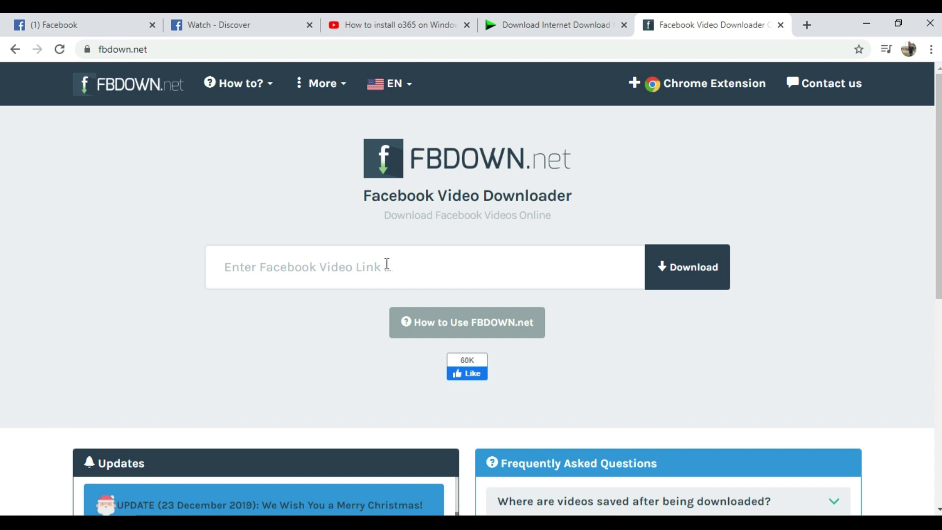
{"action": "left_click", "coordinate": [383, 264]}
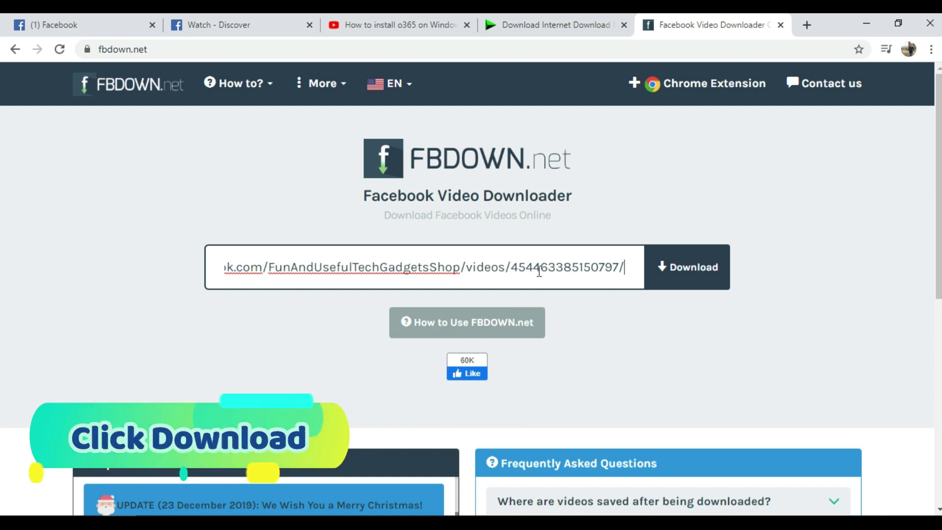
{"action": "left_click", "coordinate": [687, 277]}
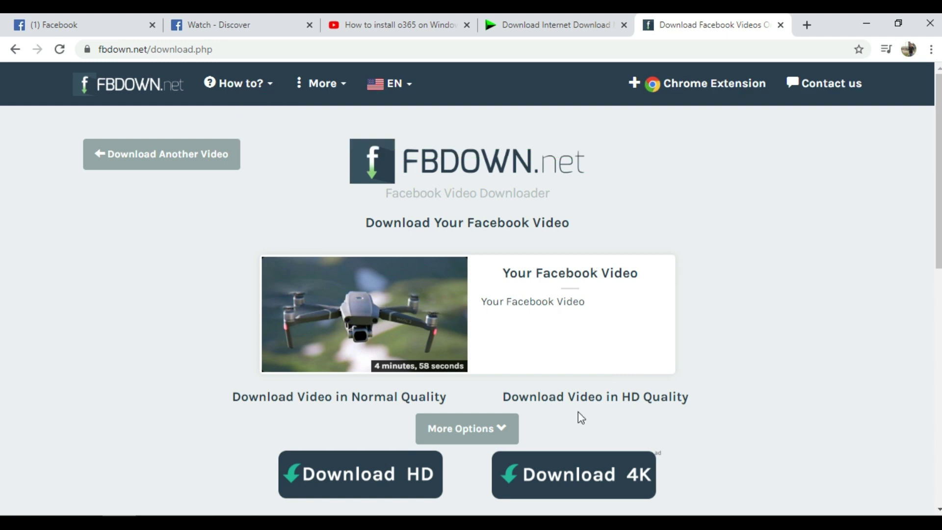
Step: Open the HD quality version of the video, pause it and download it as an MP4 file
{"action": "left_click", "coordinate": [597, 403]}
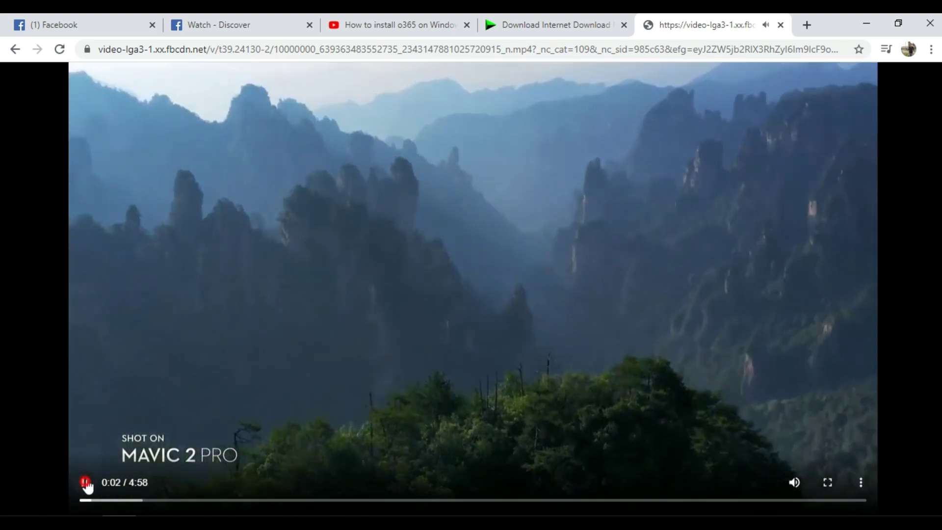
{"action": "left_click", "coordinate": [84, 483]}
{"action": "left_click", "coordinate": [862, 486]}
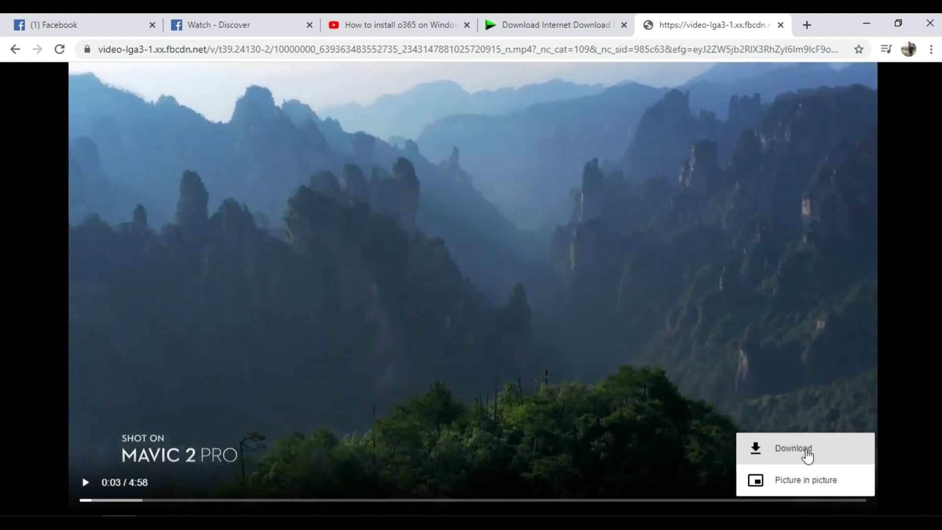
{"action": "left_click", "coordinate": [805, 449]}
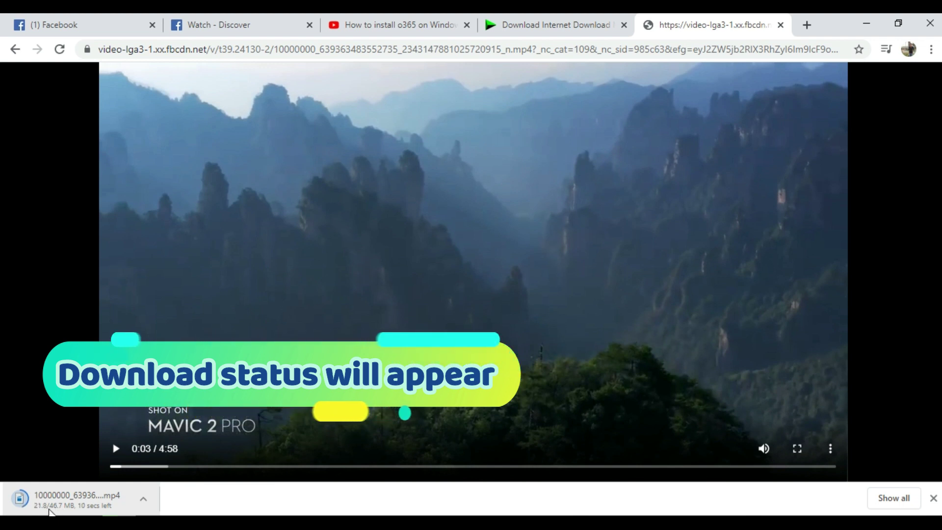
Step: Show the downloaded MP4 in its folder, play it in the video player and pause it
{"action": "left_click", "coordinate": [143, 500]}
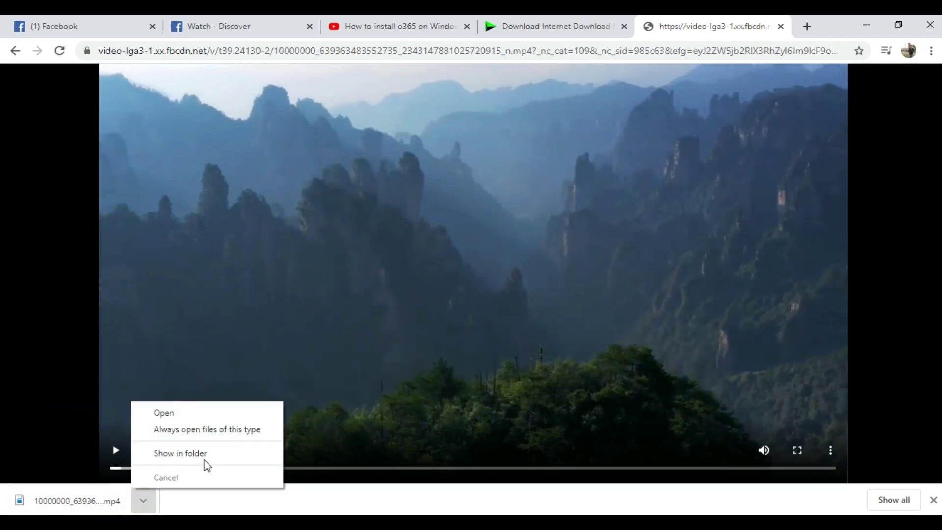
{"action": "left_click", "coordinate": [206, 461]}
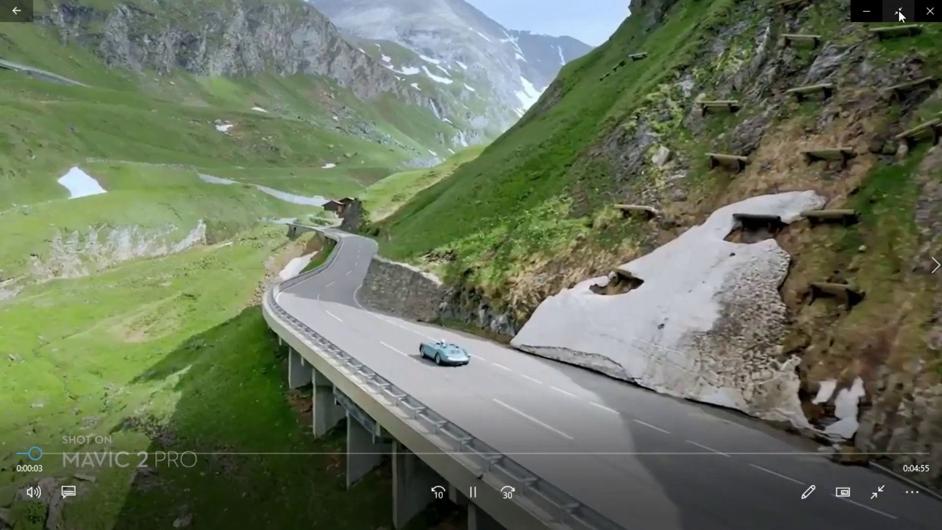
{"action": "left_click", "coordinate": [472, 489]}
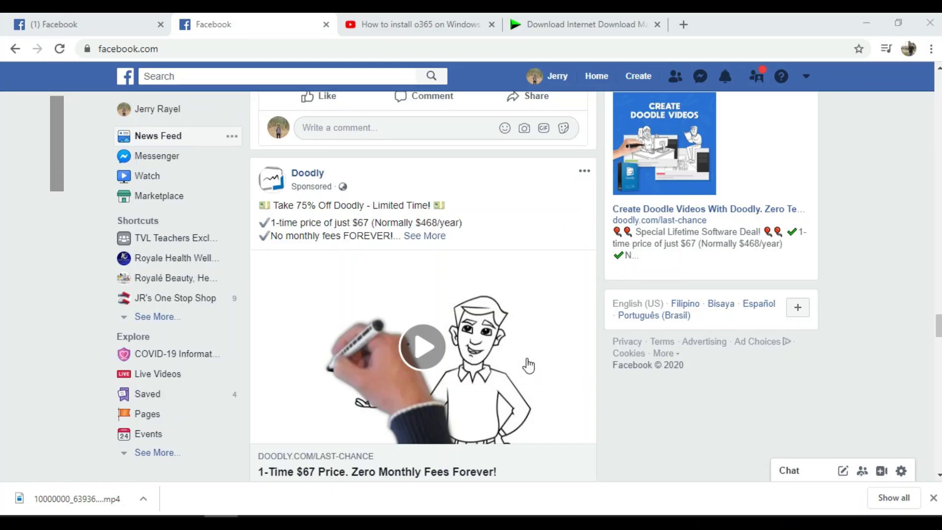
Step: Switch to the YouTube video "How to install o365 on Windows 10? // TECH101" and start playing it
{"action": "scroll", "coordinate": [479, 170], "scroll_direction": "up", "scroll_amount": 3}
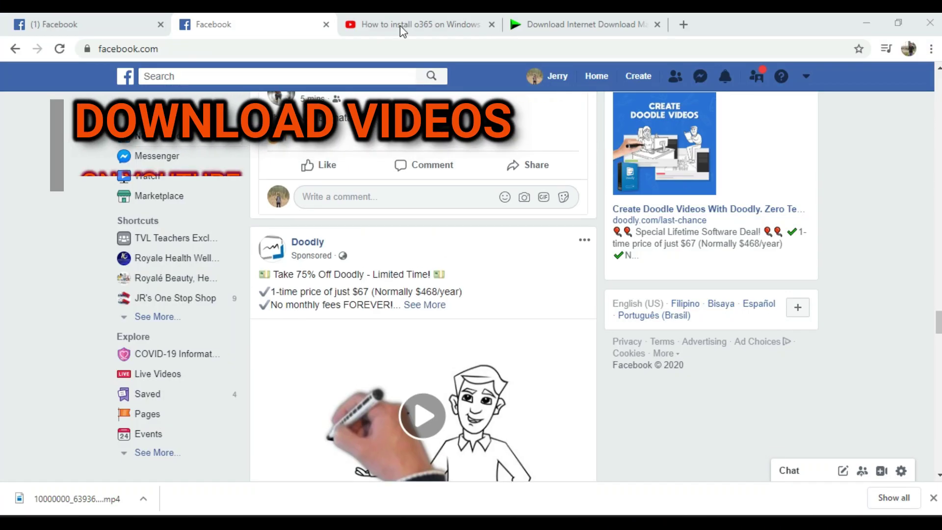
{"action": "left_click", "coordinate": [427, 25]}
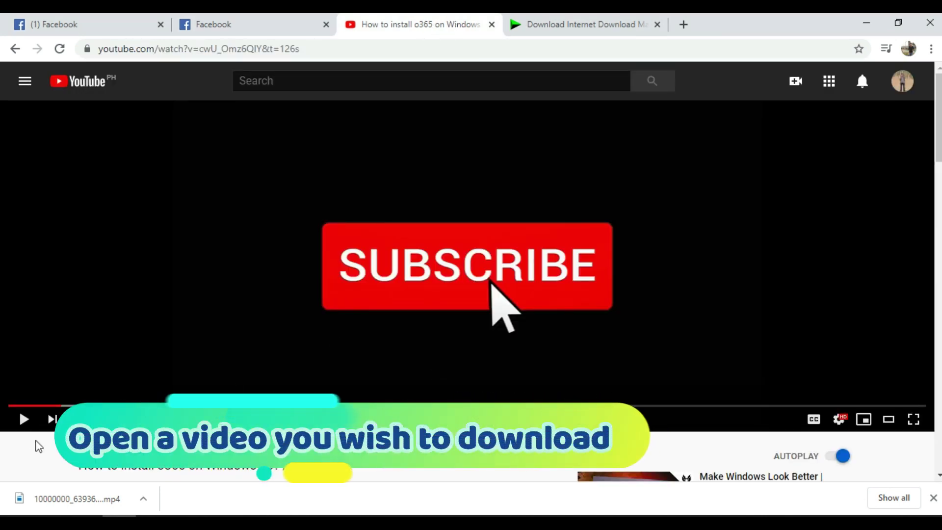
{"action": "left_click", "coordinate": [24, 419]}
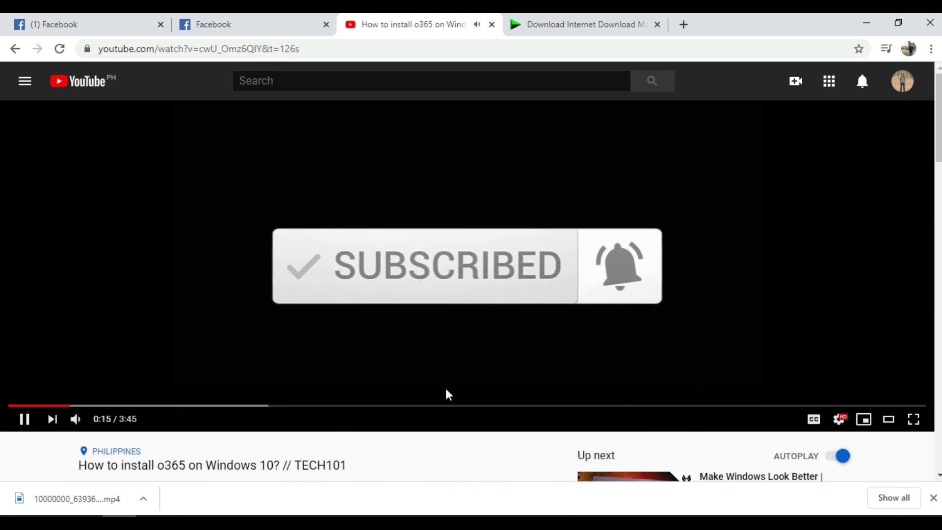
Step: Insert "ss" before "youtube" in the video's web address and load the resulting ssyoutube.com page
{"action": "left_click", "coordinate": [158, 48]}
{"action": "type", "text": "s://www."}
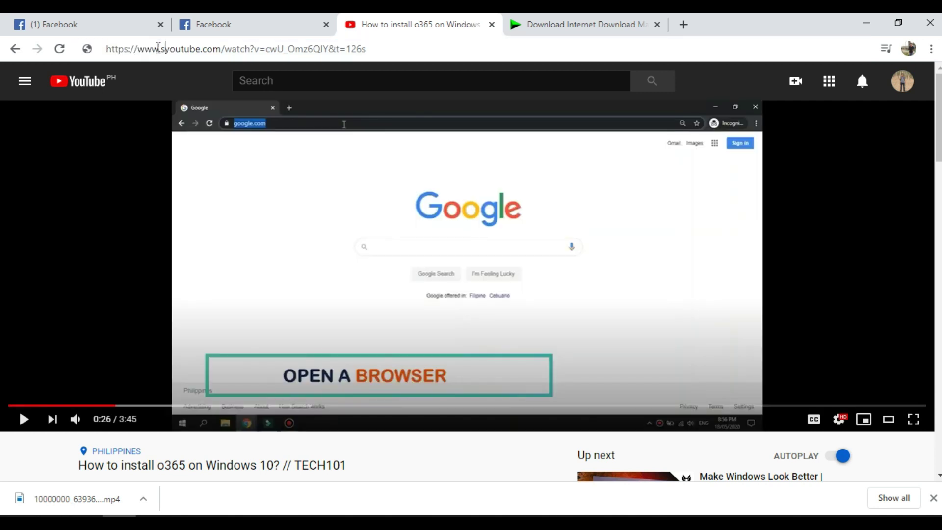
{"action": "type", "text": "s"}
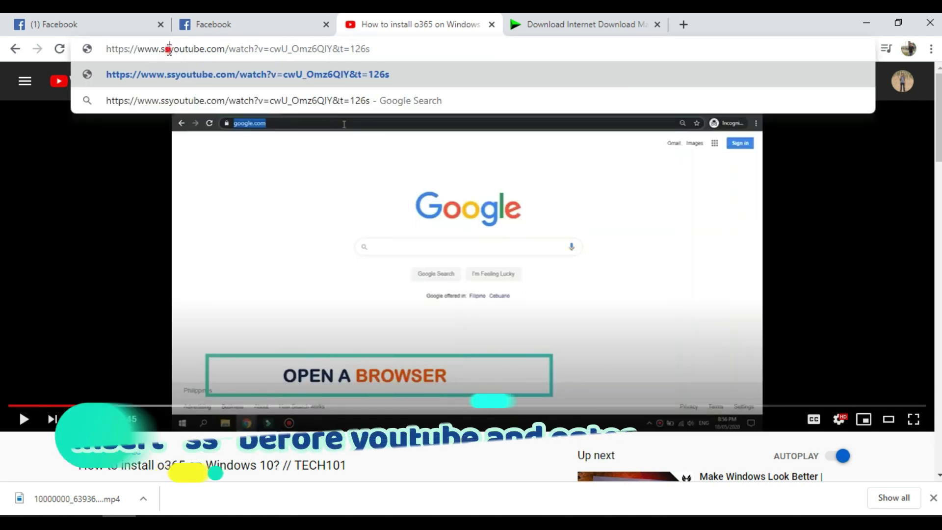
{"action": "left_click", "coordinate": [163, 49]}
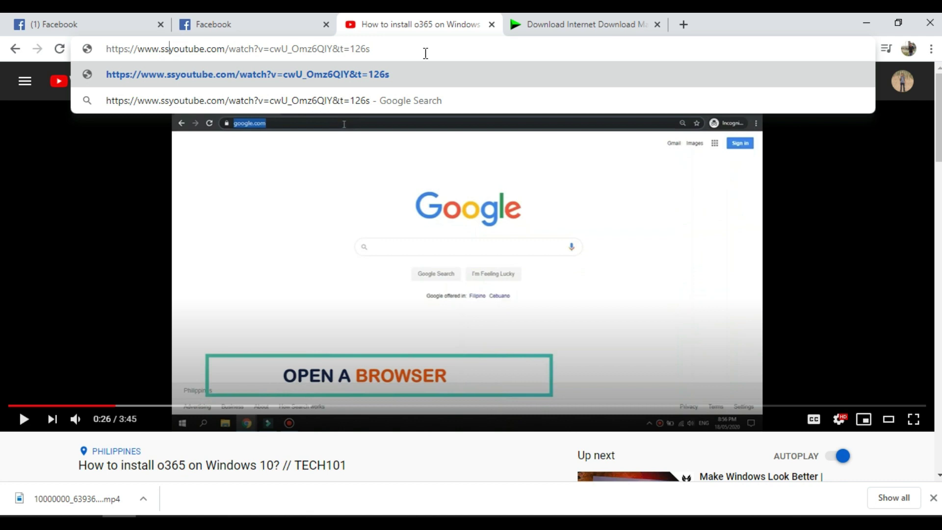
{"action": "key", "text": "Return"}
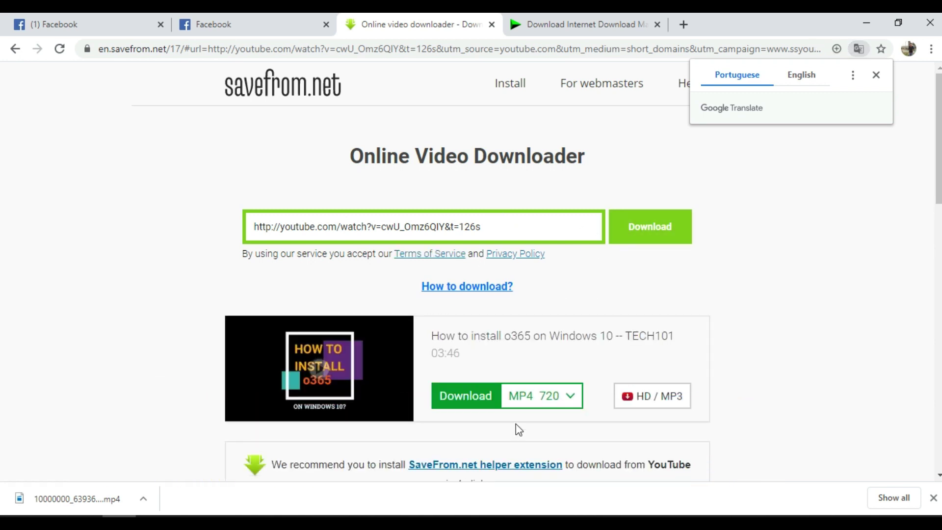
Step: Download the YouTube video as MP4 720, closing the redirect page, and open the downloaded file from its folder
{"action": "left_click", "coordinate": [568, 398]}
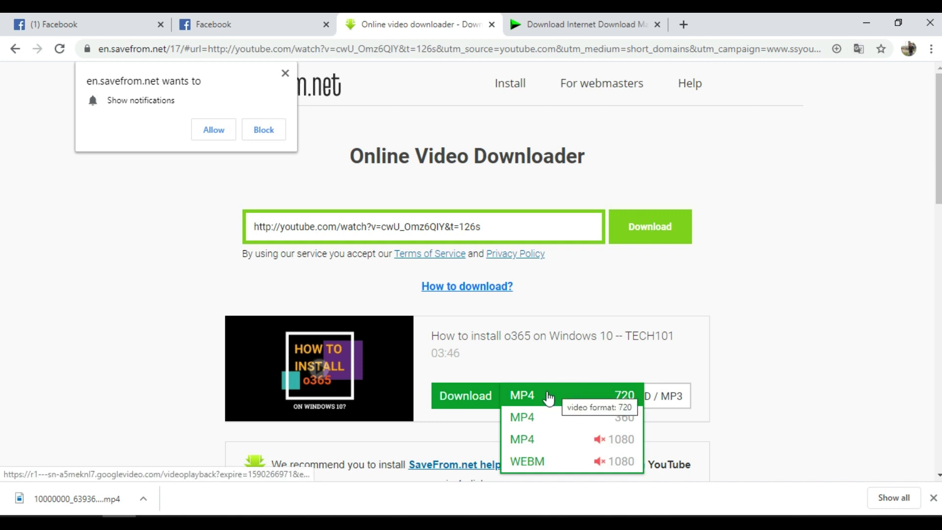
{"action": "left_click", "coordinate": [498, 392]}
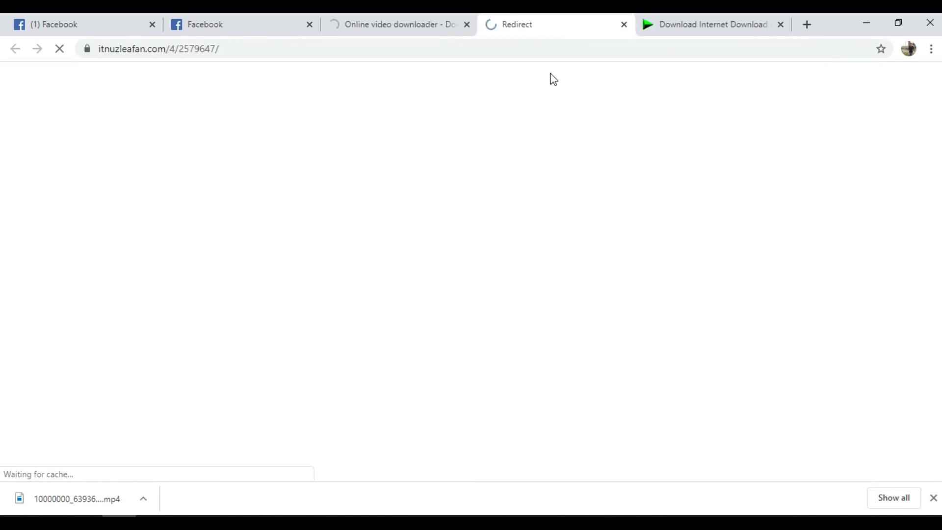
{"action": "left_click", "coordinate": [624, 25]}
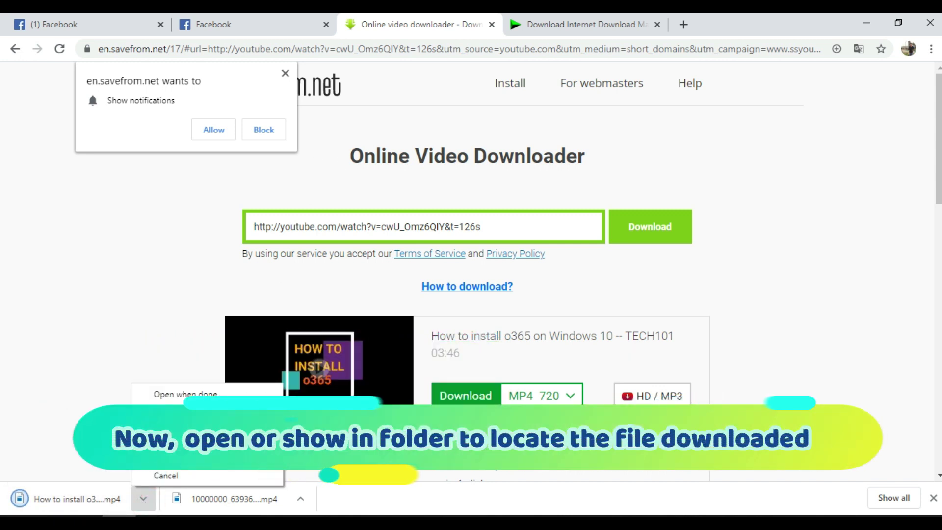
{"action": "left_click", "coordinate": [190, 459]}
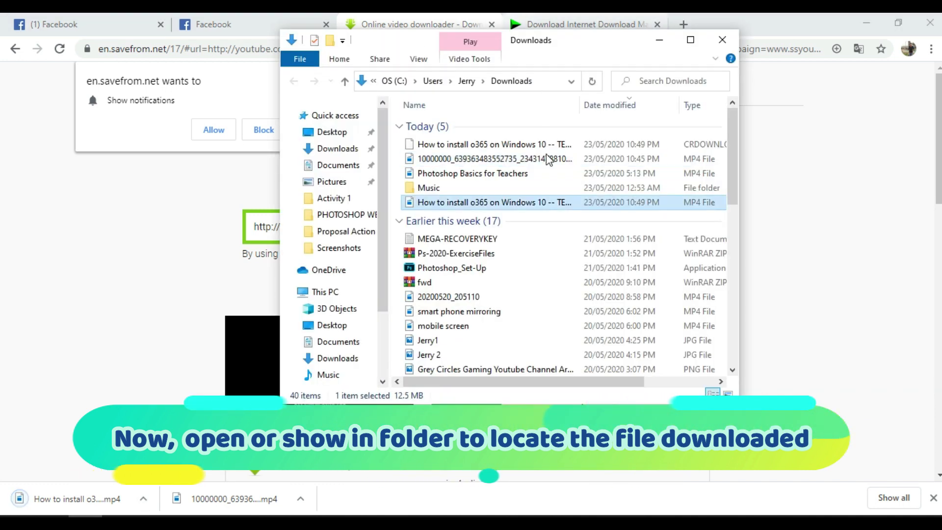
{"action": "left_click", "coordinate": [516, 202]}
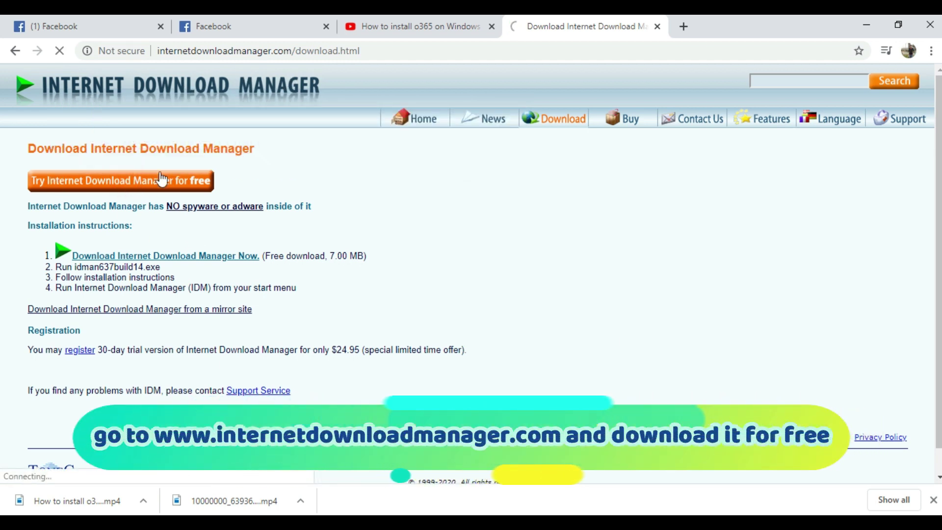
Step: Download the free Internet Download Manager trial installer, idman637build14.exe, and run it with permission to make changes
{"action": "left_click", "coordinate": [136, 184]}
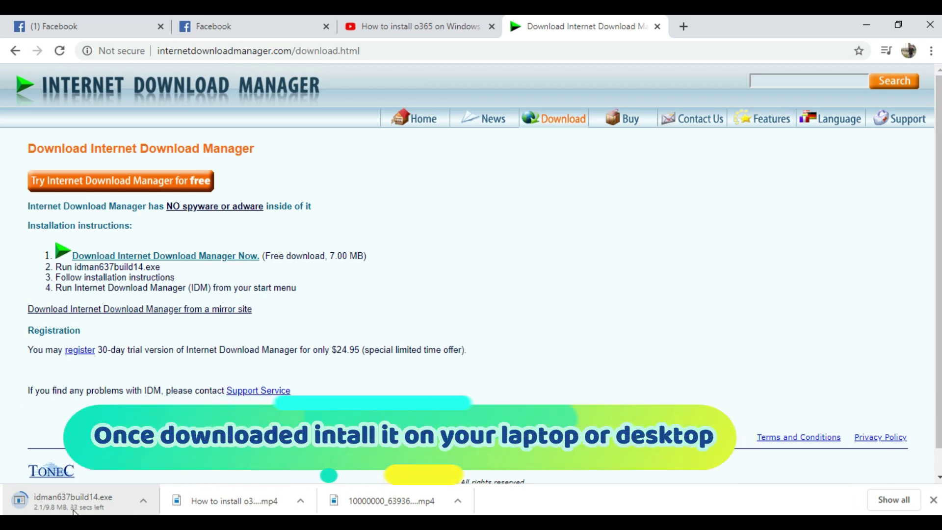
{"action": "right_click", "coordinate": [100, 497]}
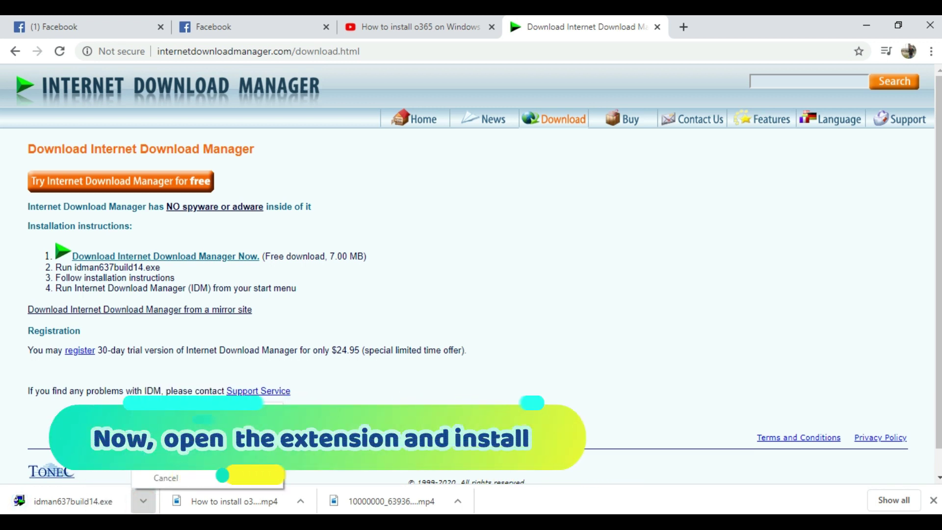
{"action": "key", "text": "Escape"}
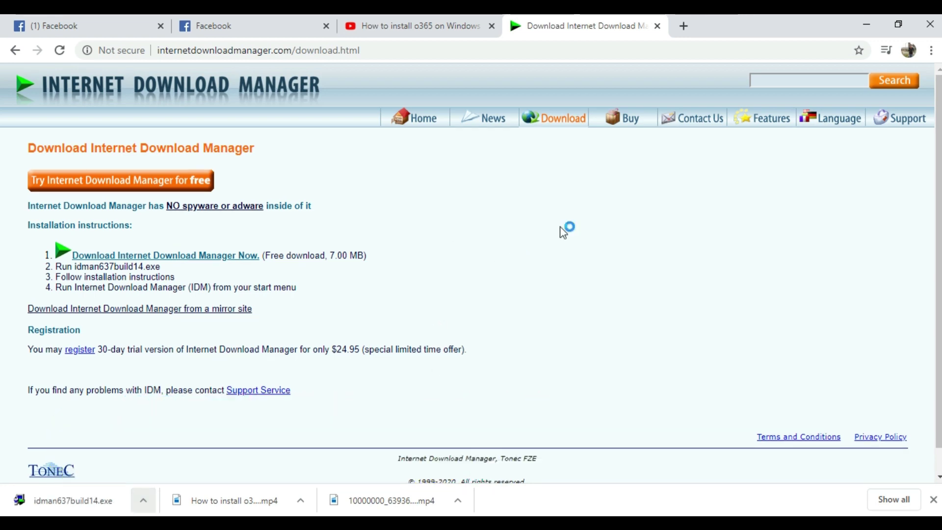
{"action": "key", "text": "alt+y"}
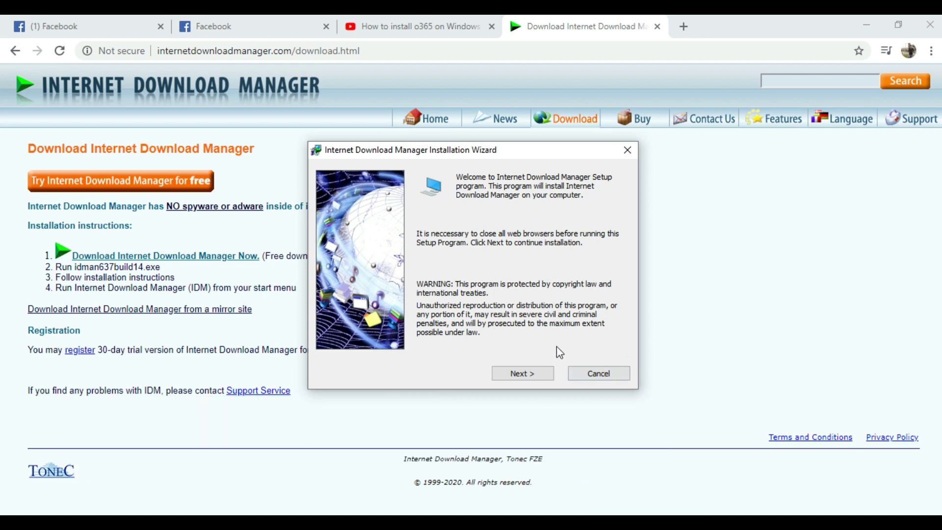
Step: Install Internet Download Manager in the default folder, accepting the license agreement, and enable its IDM Integration Module extension in the browser
{"action": "left_click", "coordinate": [523, 373]}
{"action": "left_click", "coordinate": [417, 343]}
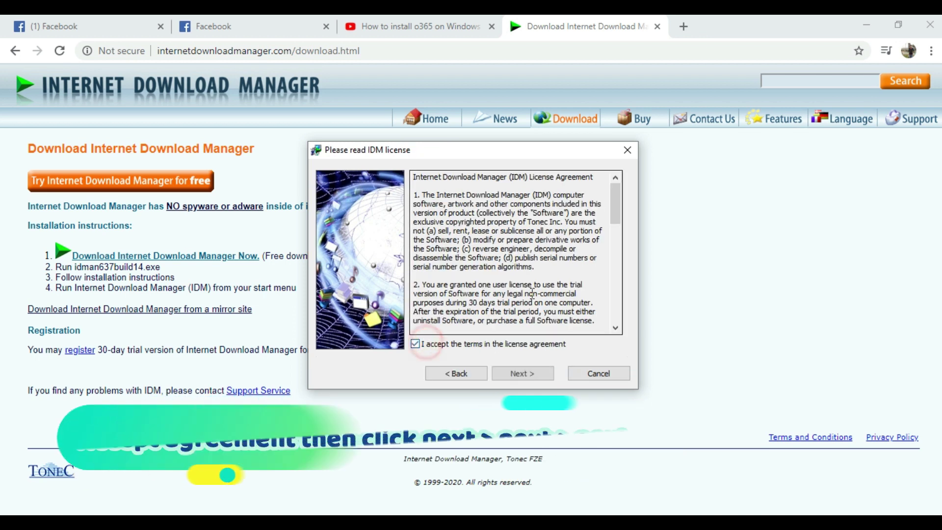
{"action": "left_click", "coordinate": [525, 374]}
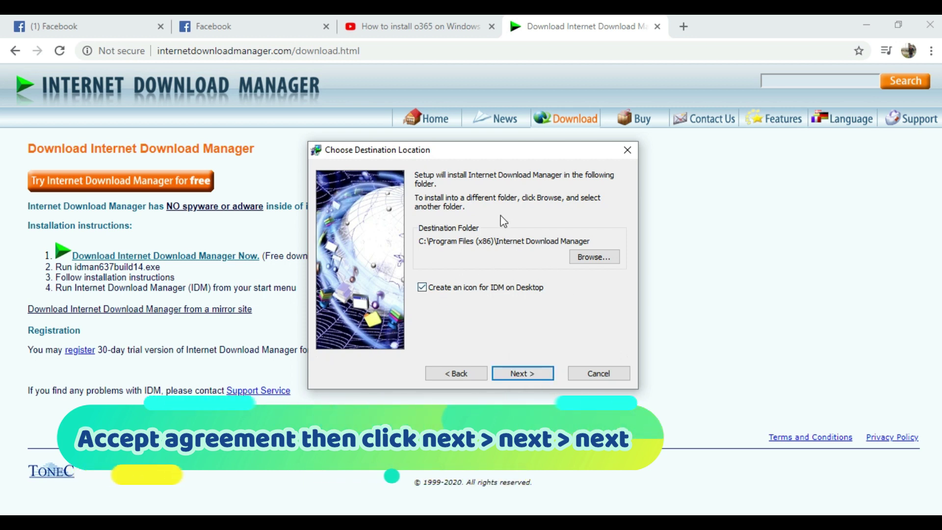
{"action": "left_click", "coordinate": [534, 370]}
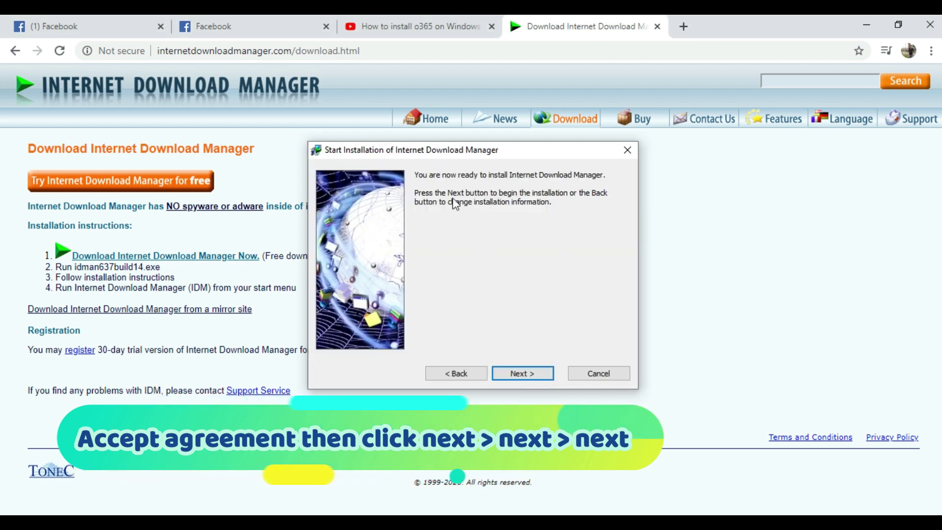
{"action": "left_click", "coordinate": [533, 372]}
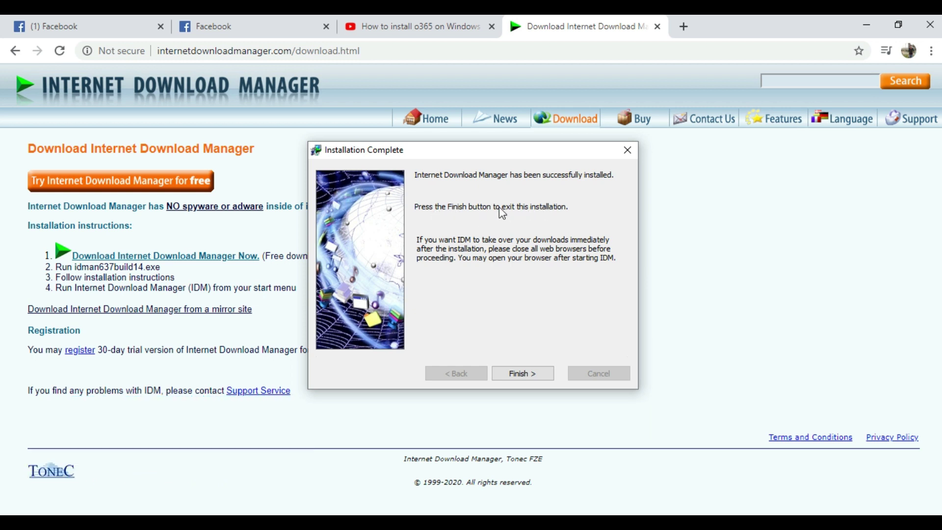
{"action": "left_click", "coordinate": [534, 375]}
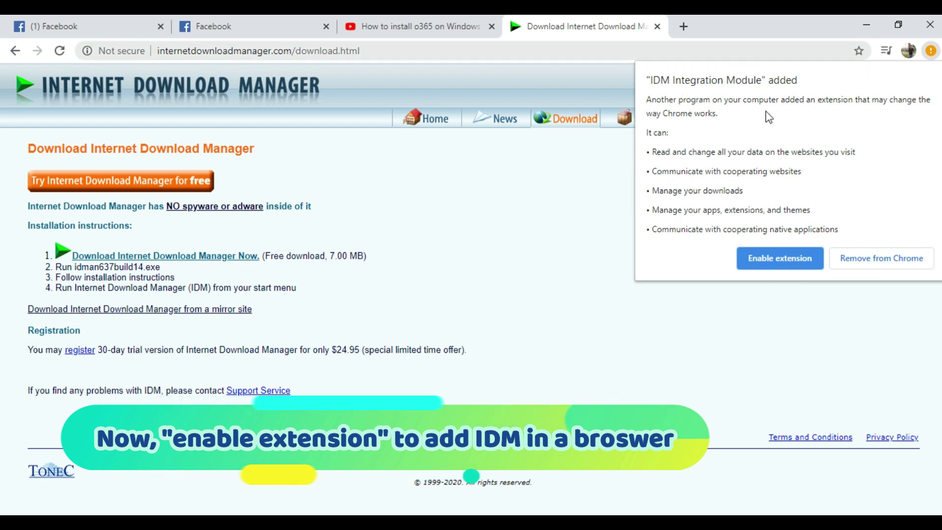
{"action": "left_click", "coordinate": [783, 256]}
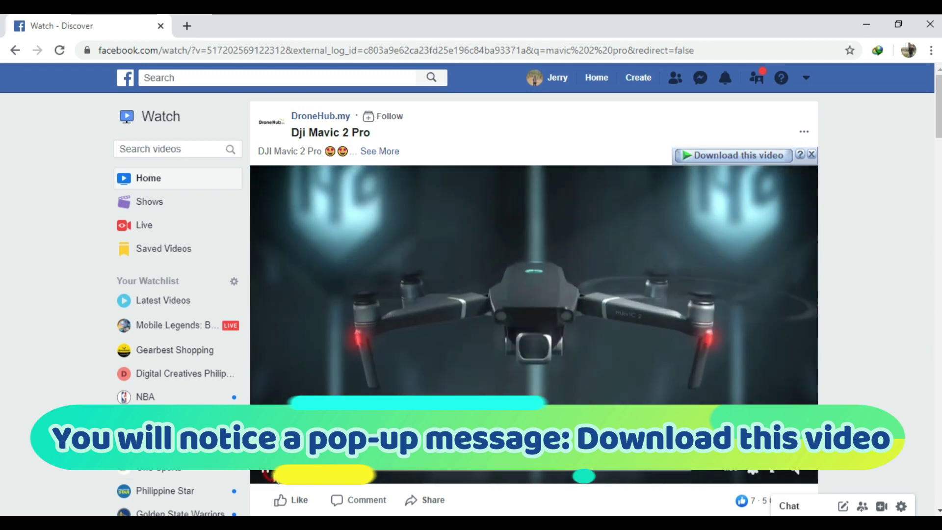
Step: Pause the Facebook video "Dji Mavic 2 Pro" and download its HD quality MP4 file with Internet Download Manager
{"action": "left_click", "coordinate": [268, 473]}
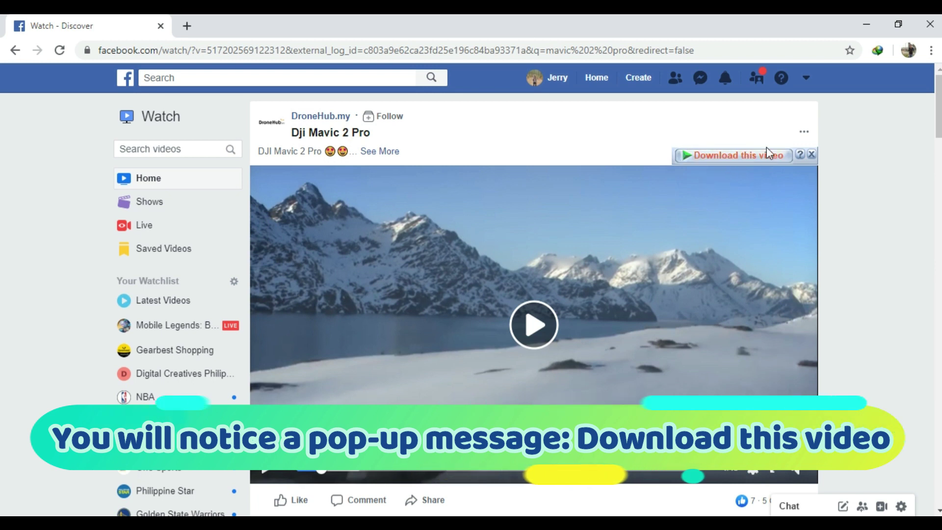
{"action": "left_click", "coordinate": [736, 157]}
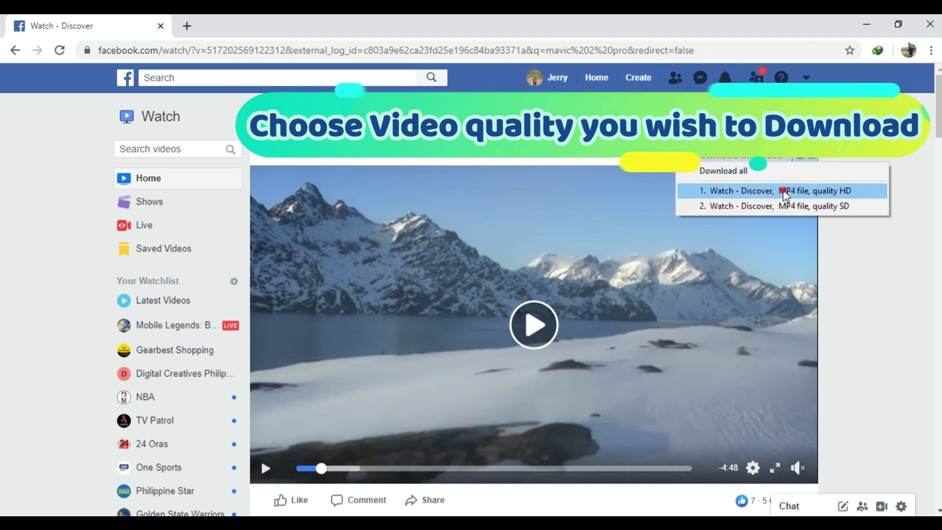
{"action": "left_click", "coordinate": [785, 194]}
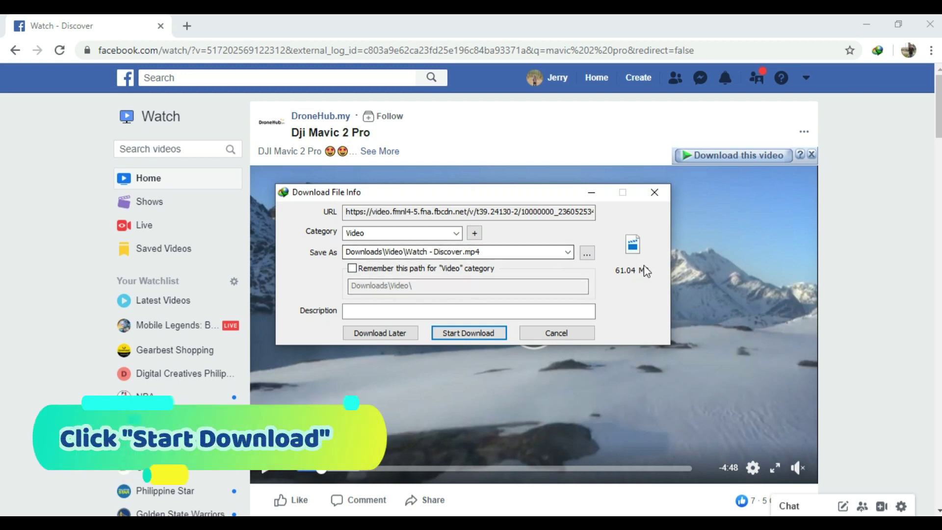
{"action": "left_click", "coordinate": [474, 334]}
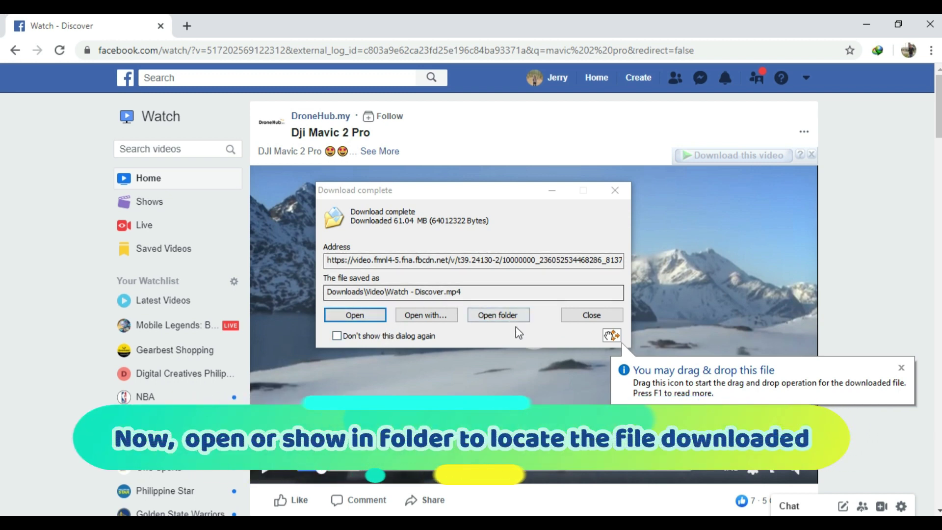
Step: Open the downloaded Watch - Discover.mp4 in the video player, pause it and close the player
{"action": "left_click", "coordinate": [376, 317]}
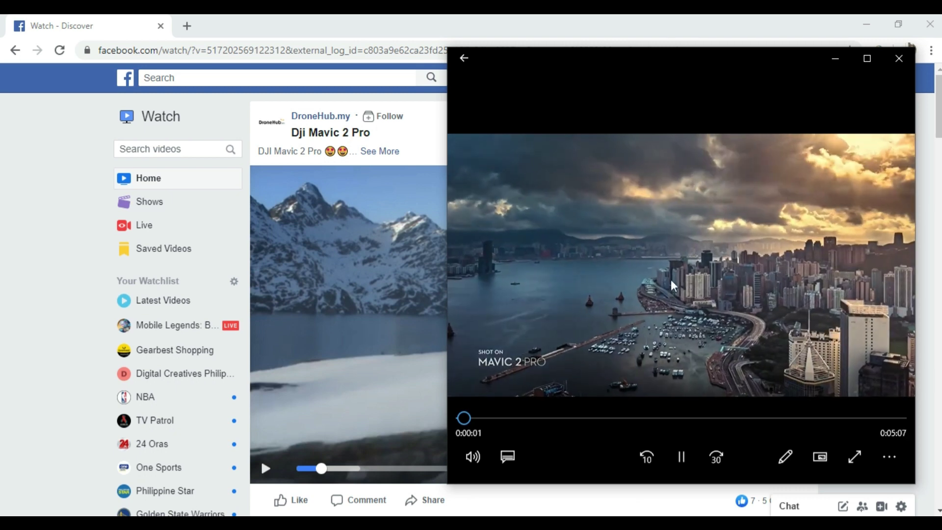
{"action": "left_click", "coordinate": [680, 454]}
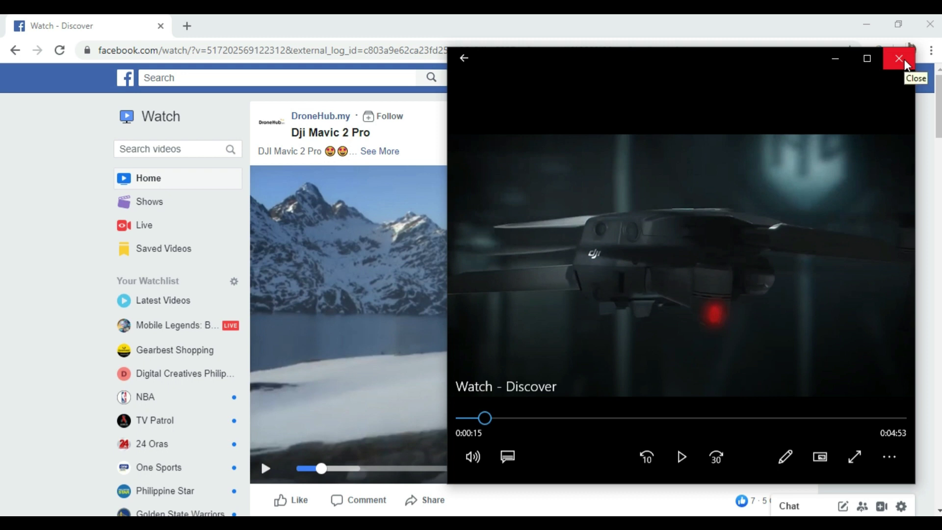
{"action": "left_click", "coordinate": [900, 58]}
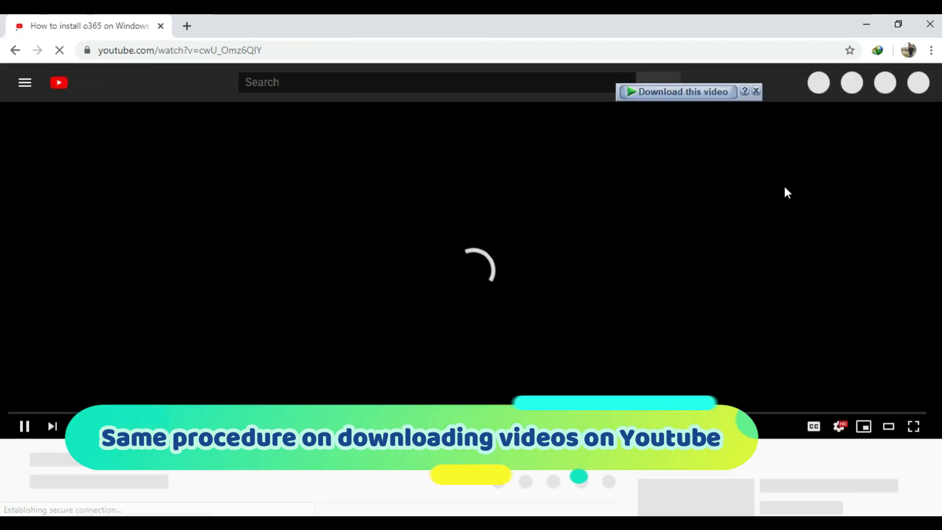
Step: Download the YouTube video "How to install o365 on Windows 10? // TECH101" as a 1080p HD MP4 file with Internet Download Manager
{"action": "left_click", "coordinate": [701, 93]}
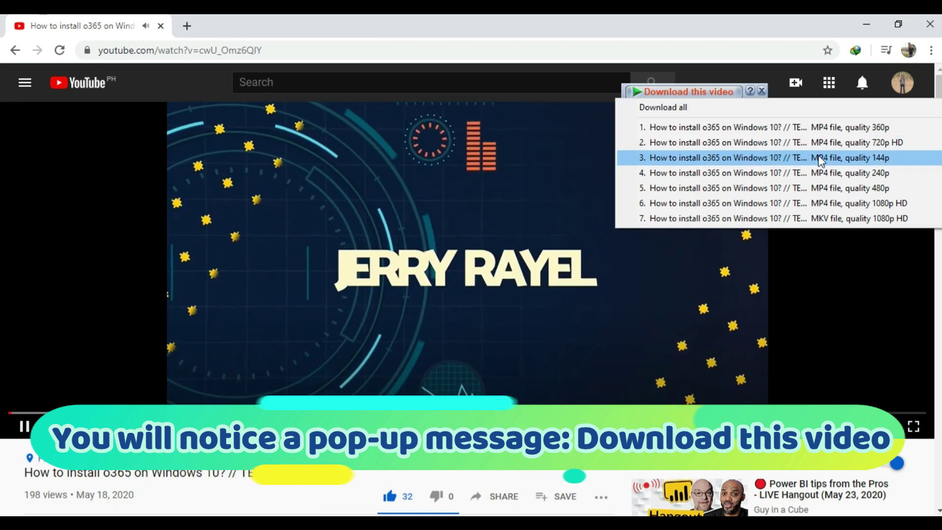
{"action": "left_click", "coordinate": [743, 204]}
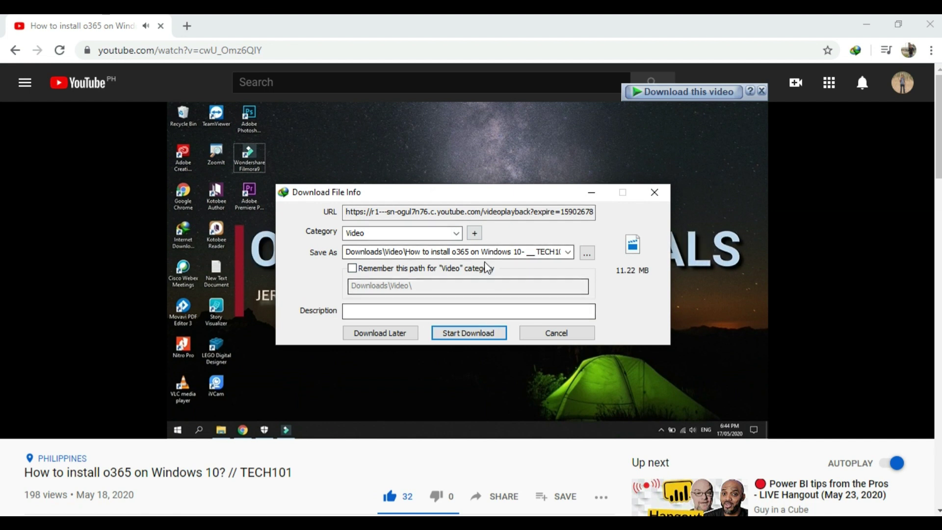
{"action": "left_click", "coordinate": [485, 333]}
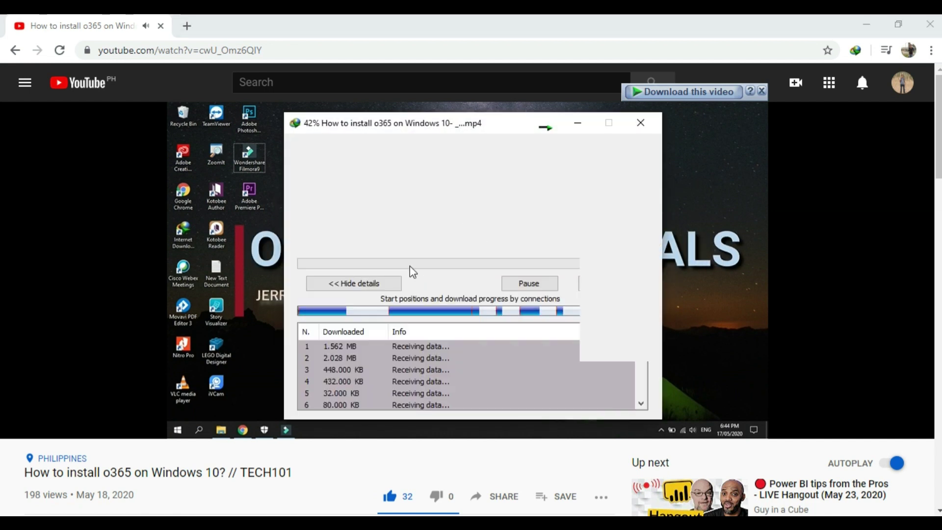